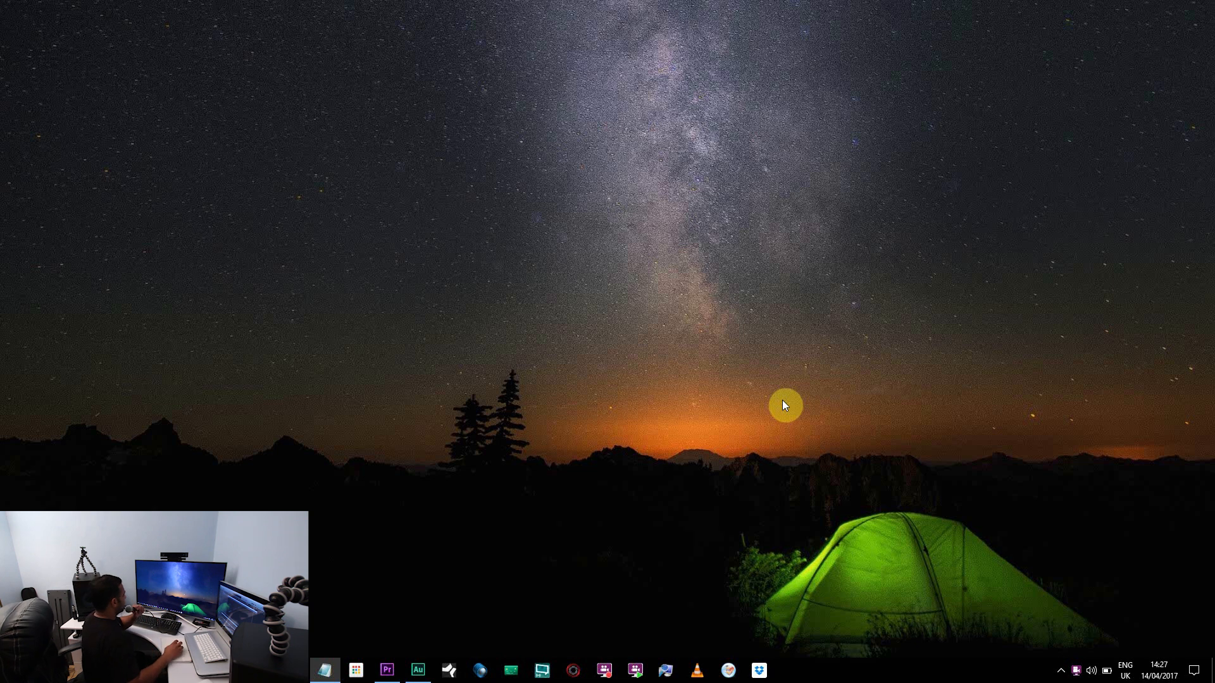
Switch to Adobe Premiere Pro and view the editing options of the MVI_7124 extracted audio clip on Audio 2
{"action": "left_click", "coordinate": [385, 672]}
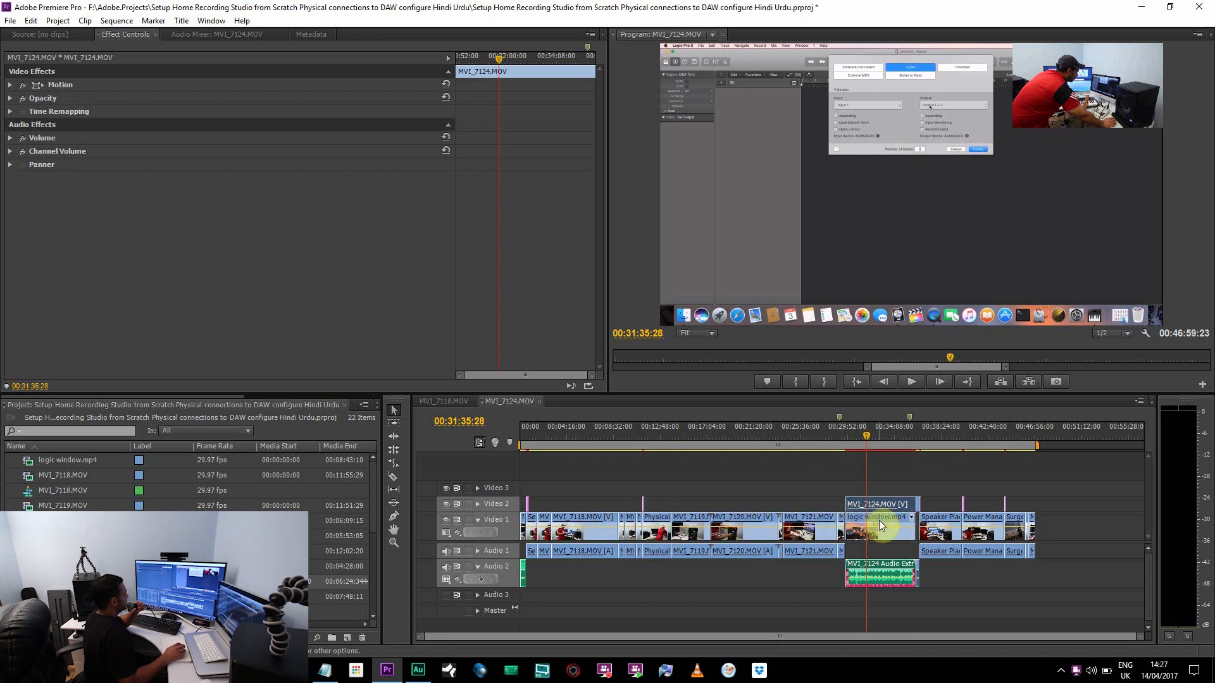
{"action": "right_click", "coordinate": [879, 576]}
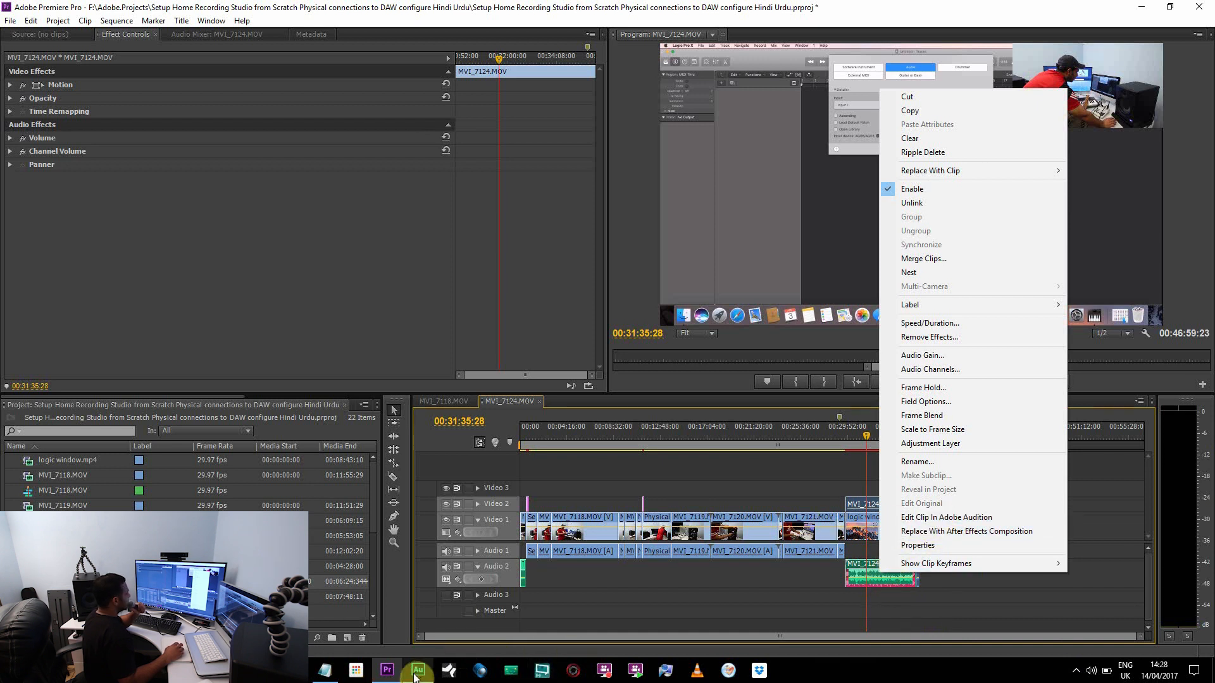
{"action": "mouse_move", "coordinate": [415, 677]}
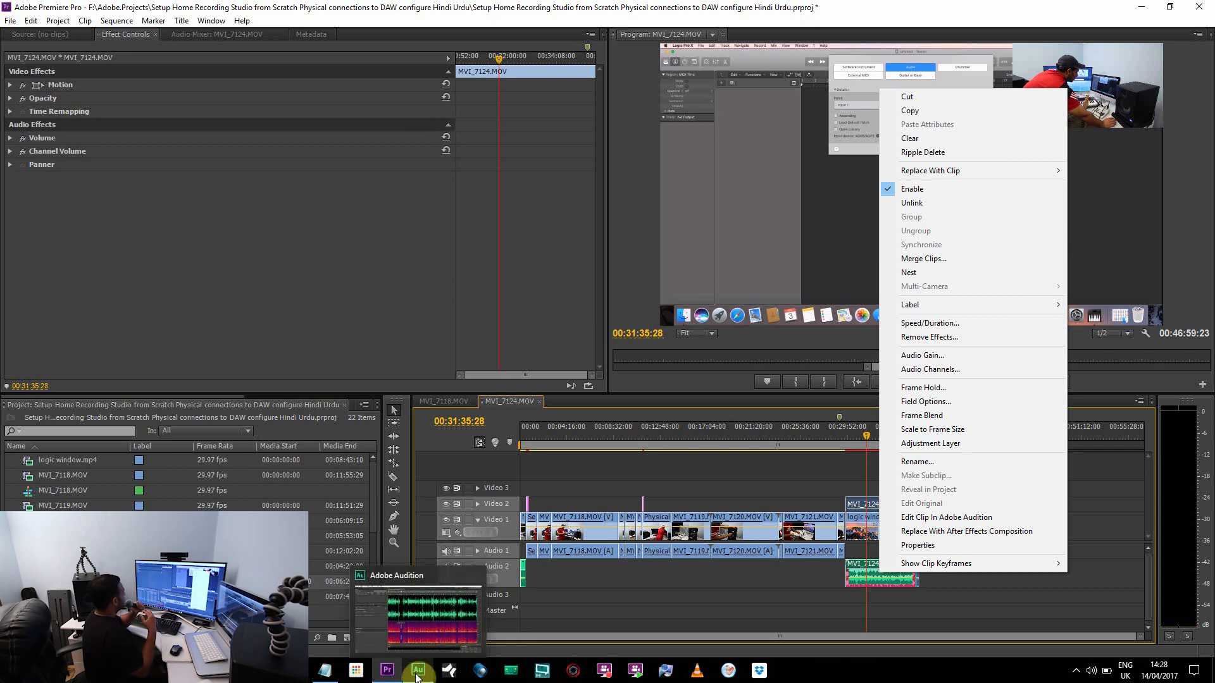
{"action": "left_click", "coordinate": [629, 382]}
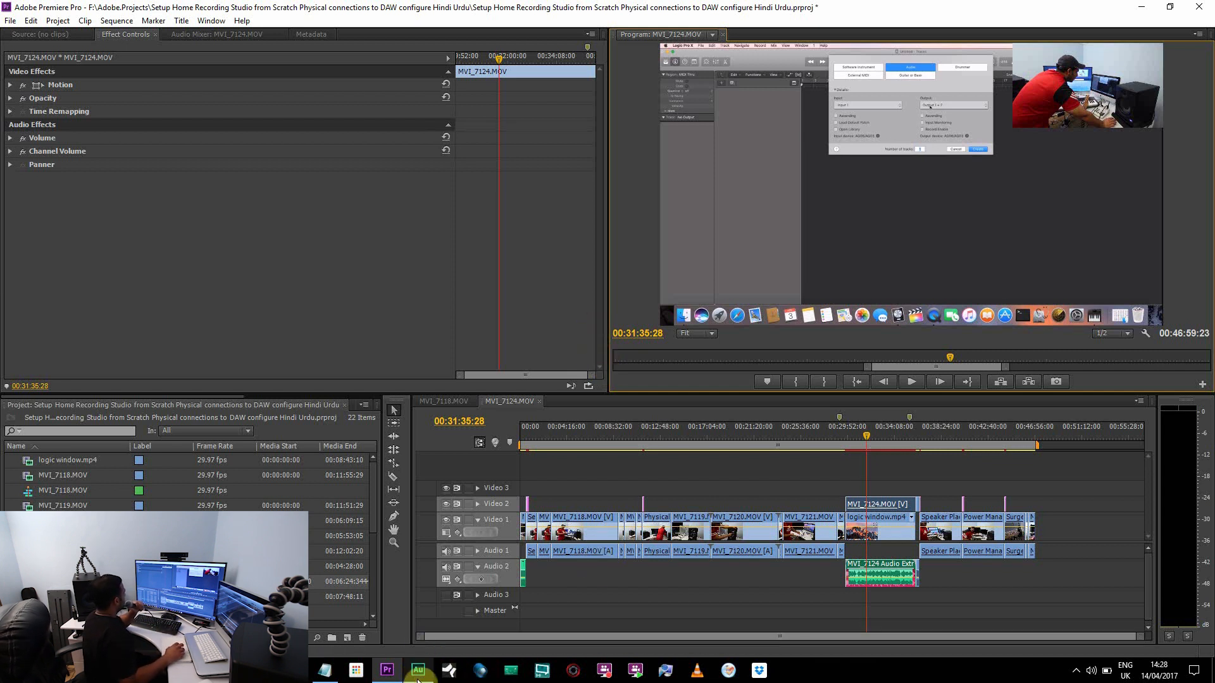
Switch to Adobe Audition and select the quiet noise-only stretch from about 0:54.1 to 0:57.2 in the spectral display
{"action": "mouse_move", "coordinate": [417, 679]}
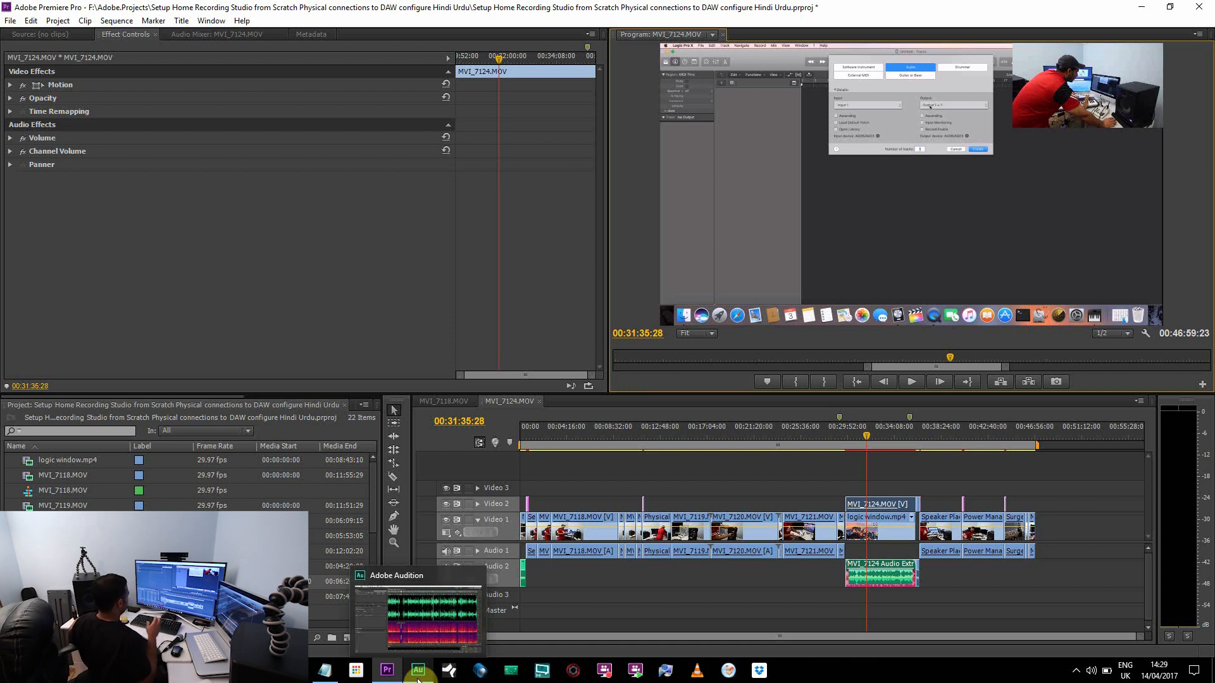
{"action": "left_click", "coordinate": [417, 677]}
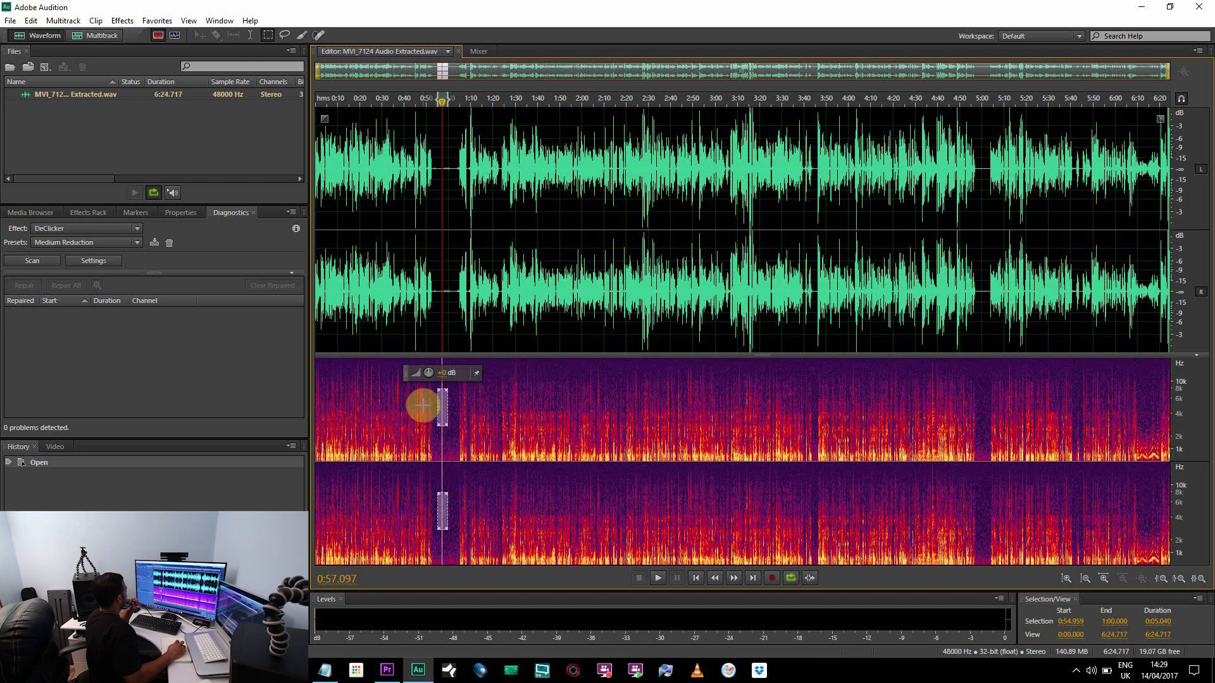
{"action": "left_click", "coordinate": [442, 443]}
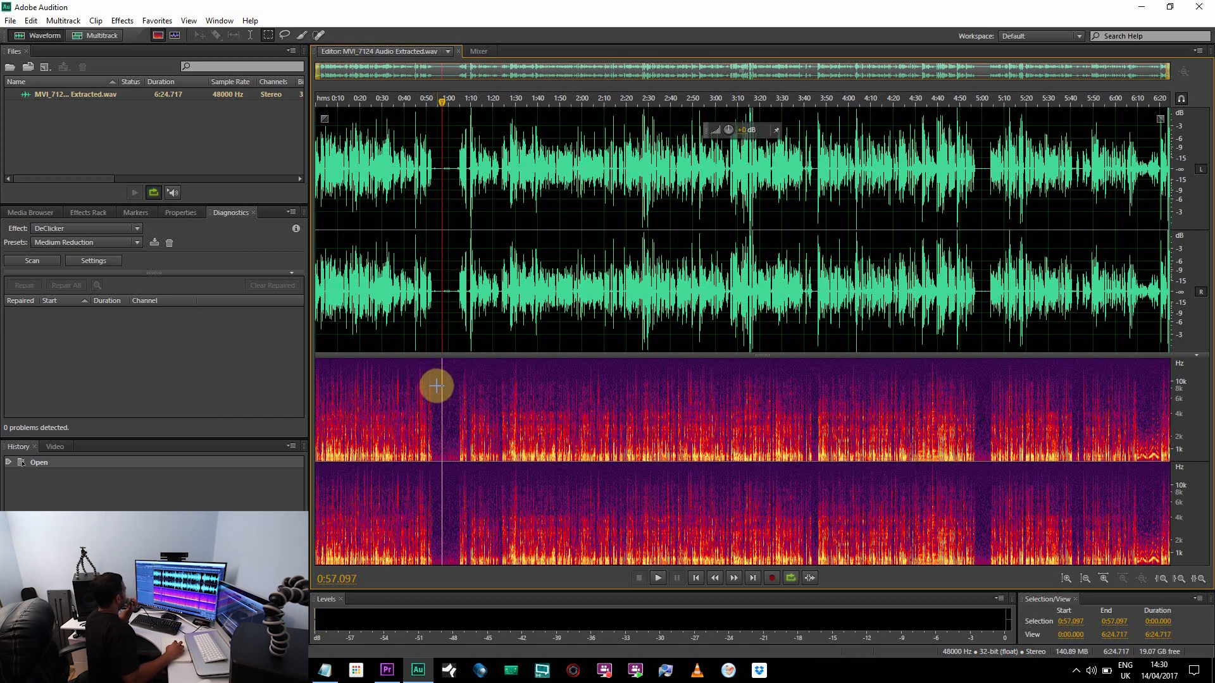
{"action": "left_click_drag", "start_coordinate": [434, 382], "coordinate": [442, 425]}
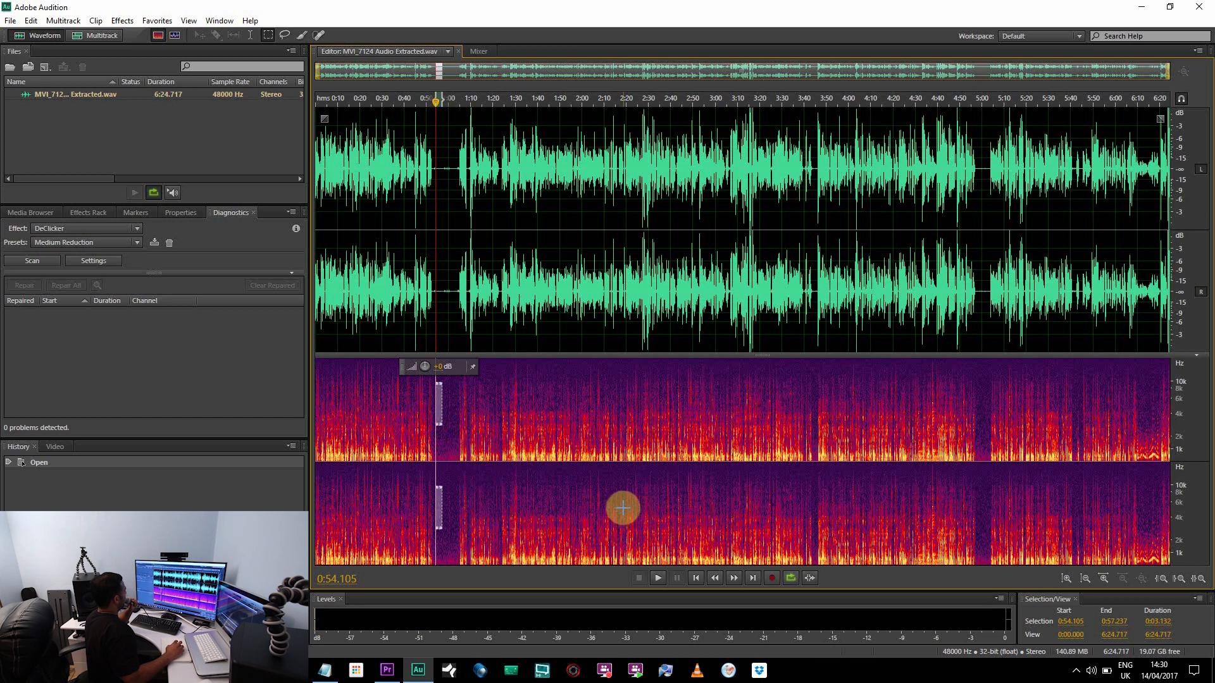
Play the selected background-noise stretch and capture it as a noise print
{"action": "left_click", "coordinate": [658, 579]}
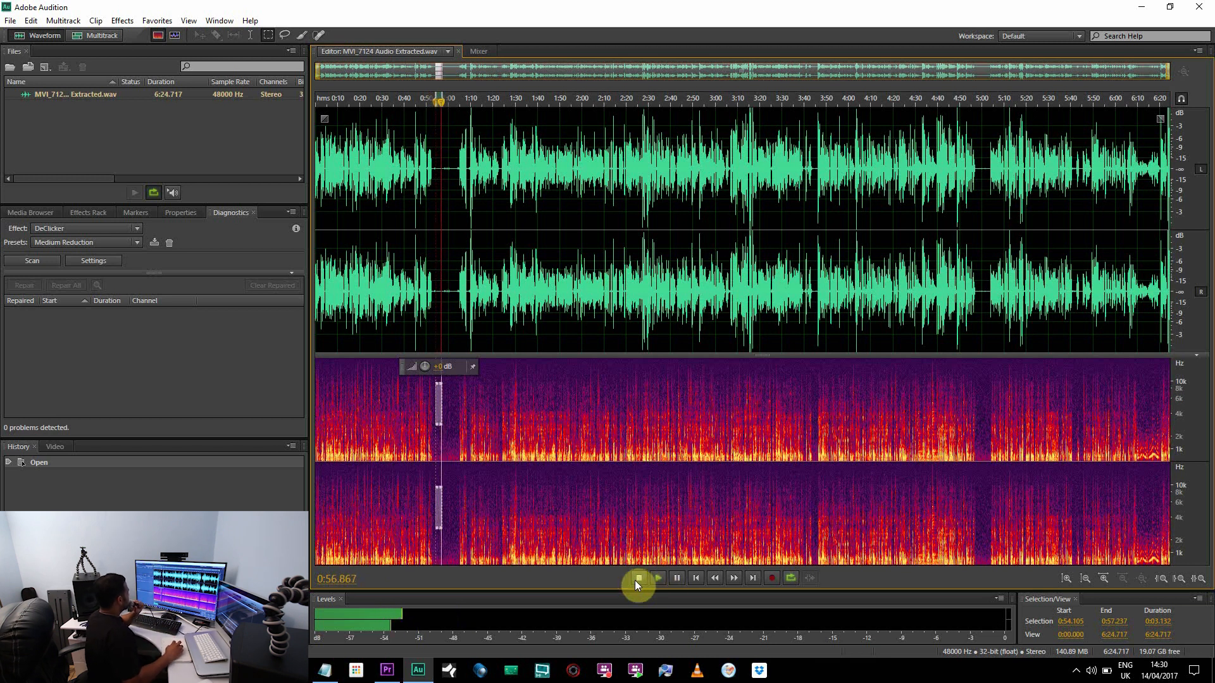
{"action": "left_click", "coordinate": [637, 578]}
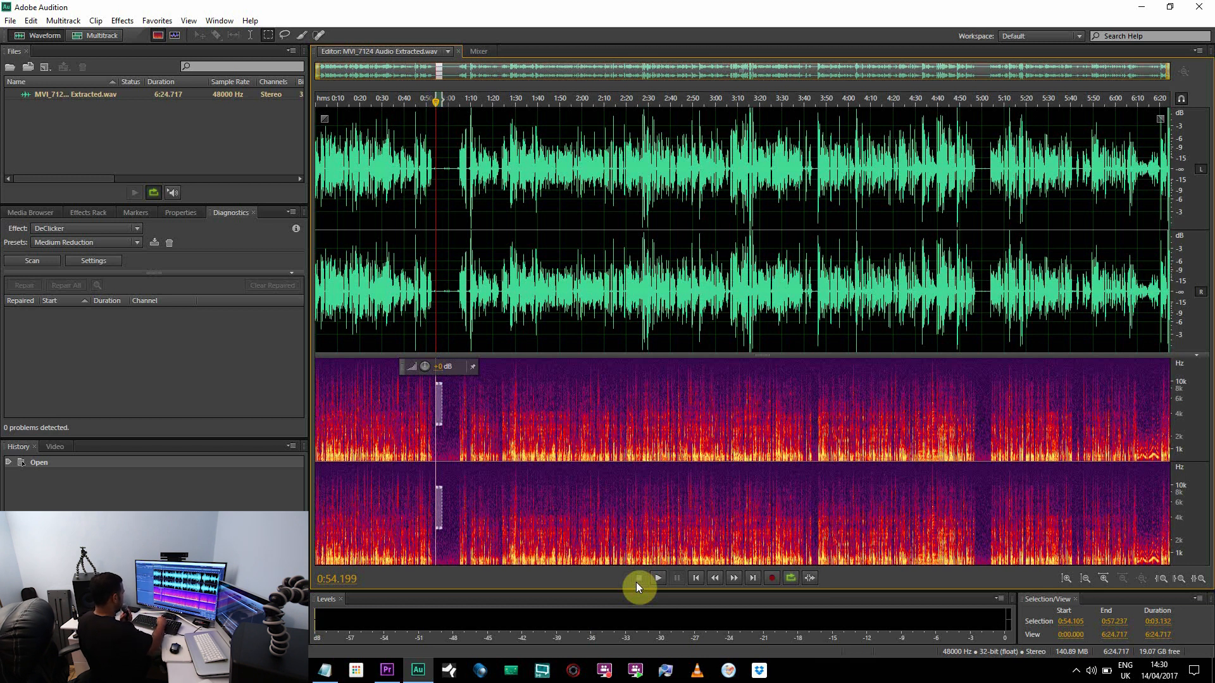
{"action": "key", "text": "shift+p"}
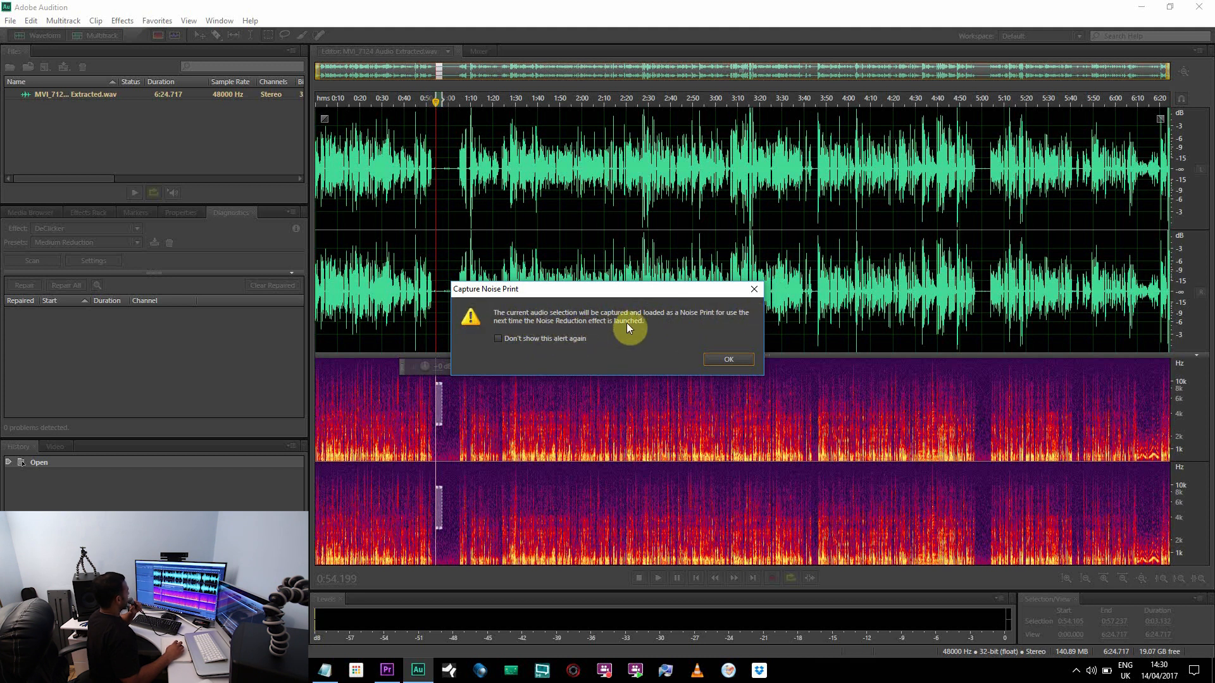
{"action": "left_click", "coordinate": [727, 355]}
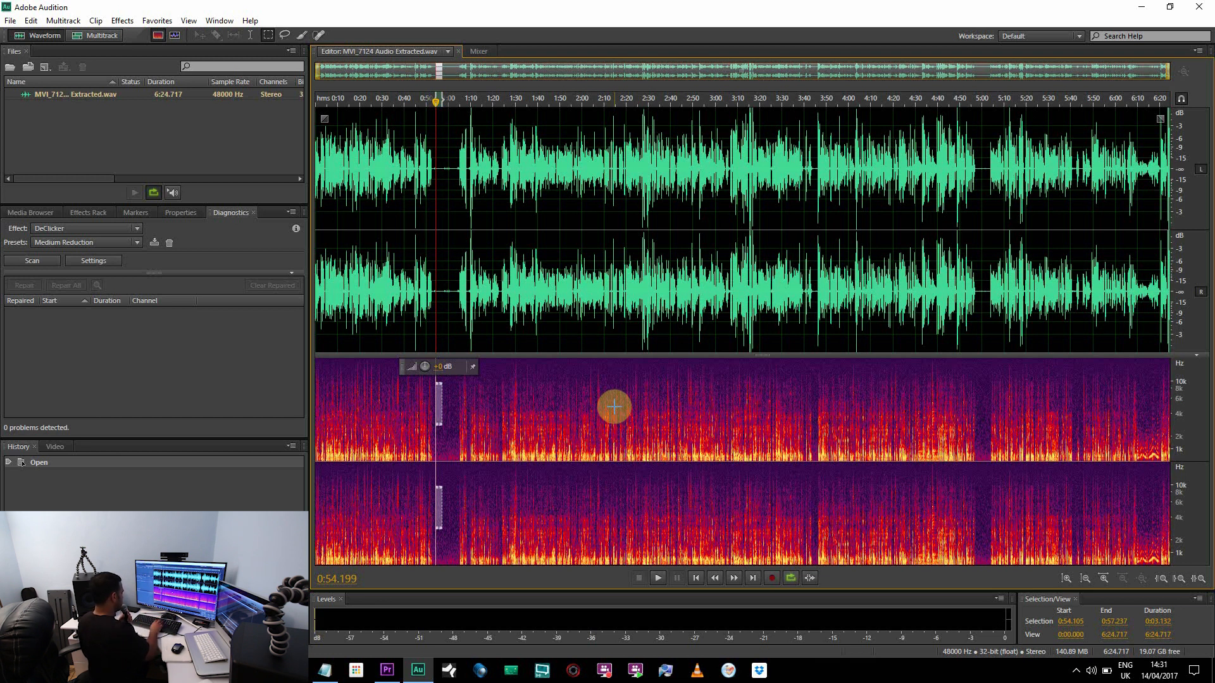
Apply the Noise Reduction effect to the entire file using the captured noise print
{"action": "key", "text": "ctrl+shift"}
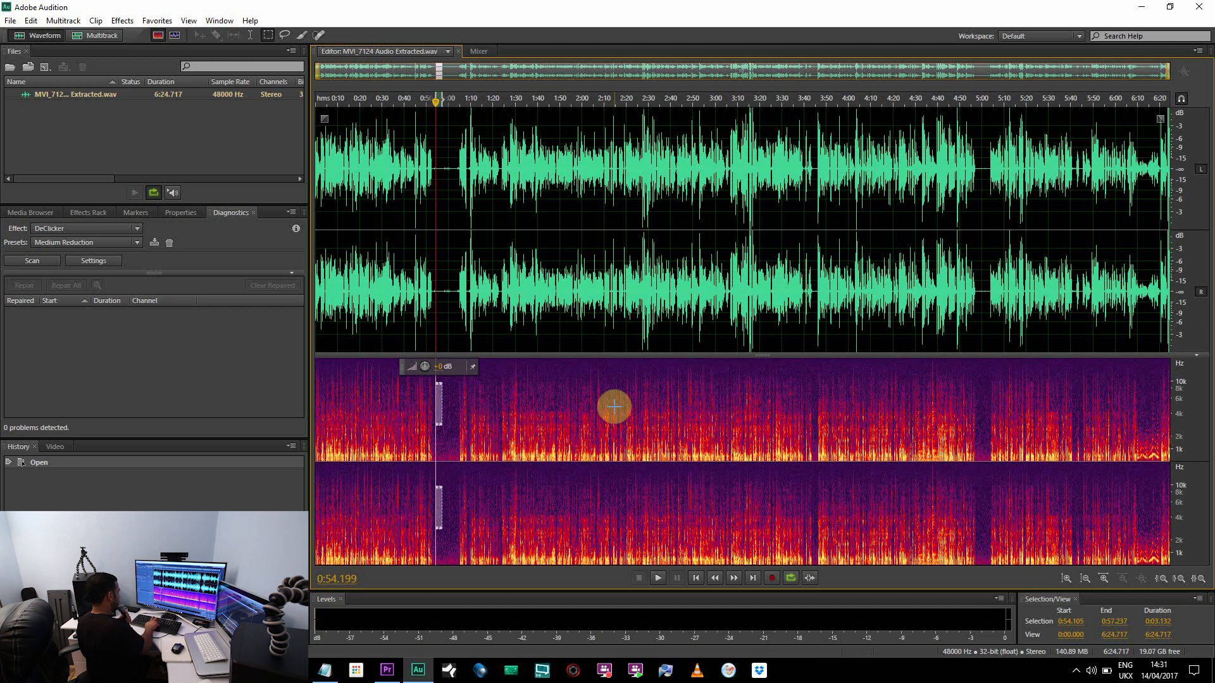
{"action": "key", "text": "ctrl+shift+p"}
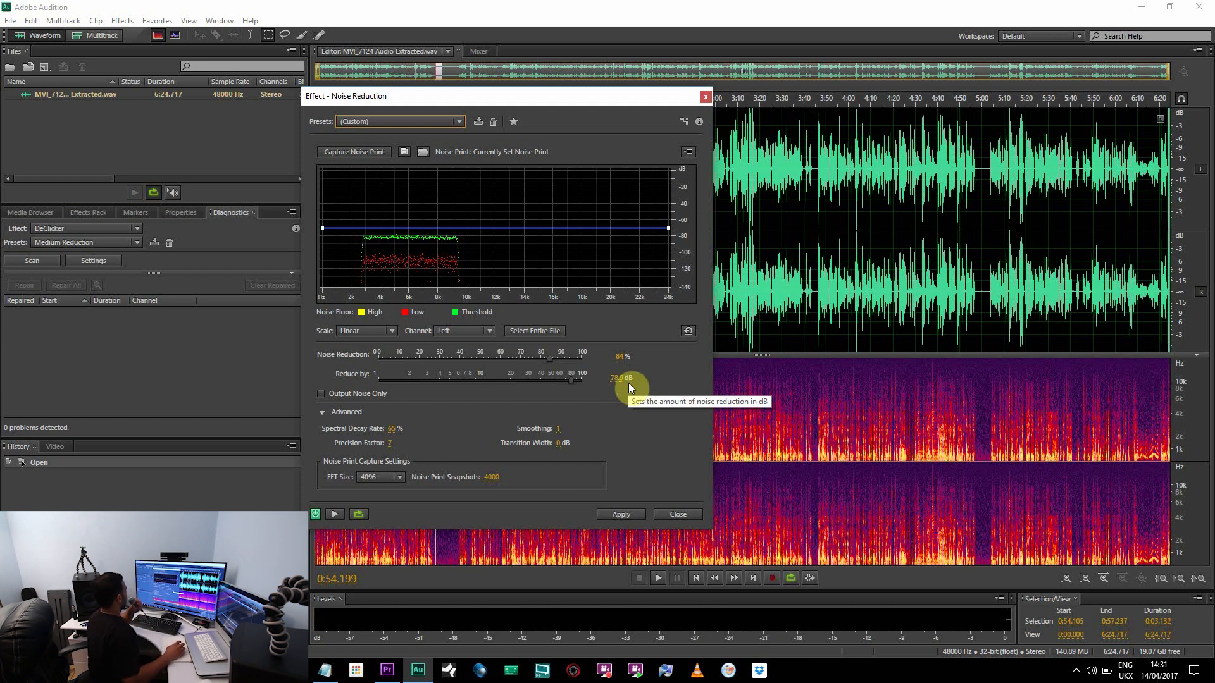
{"action": "left_click", "coordinate": [529, 331]}
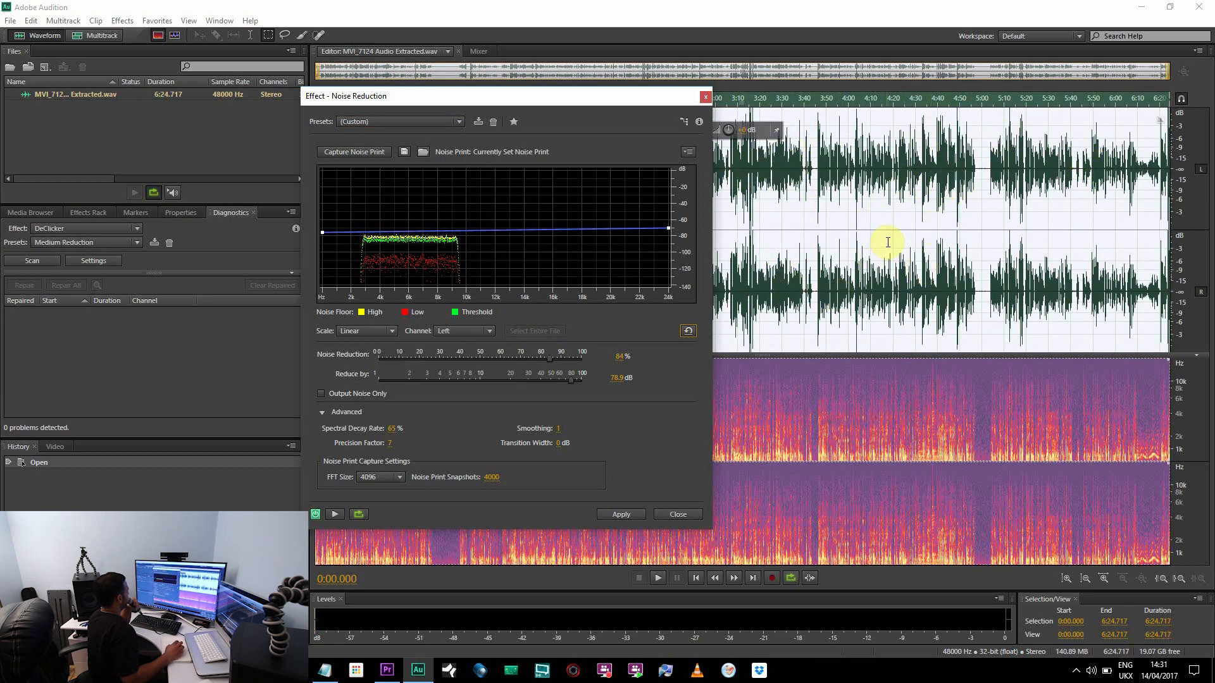
{"action": "left_click", "coordinate": [611, 514]}
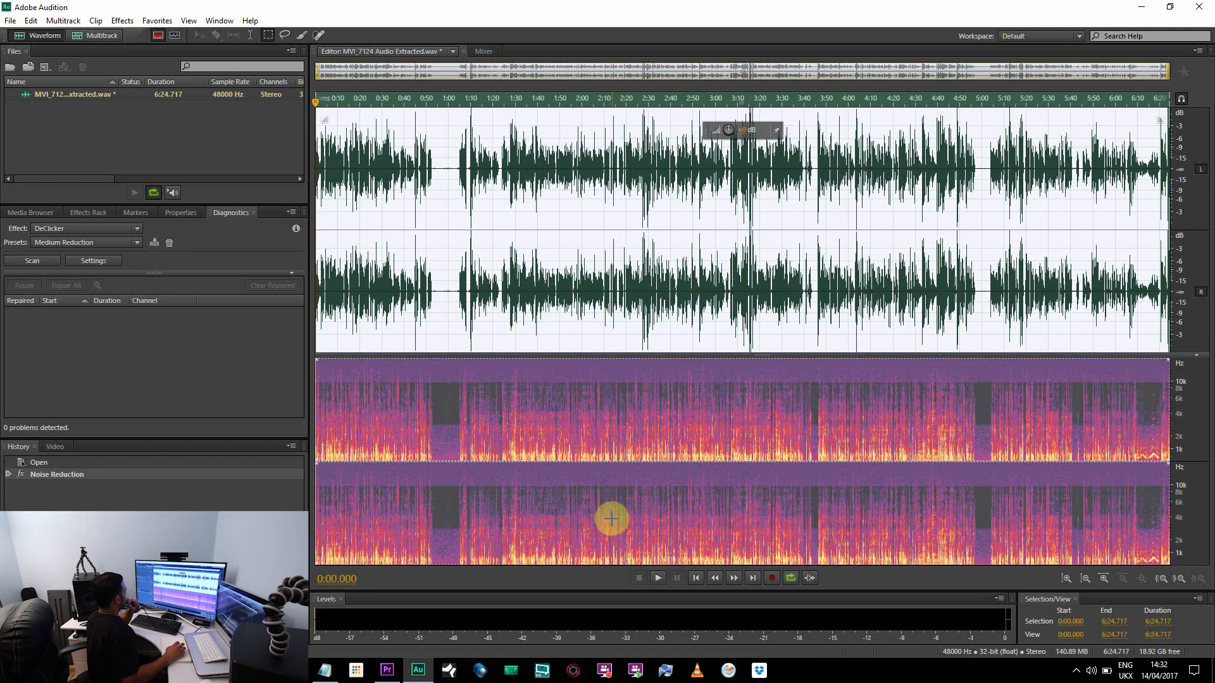
Play the denoised audio from about 0:53 to check the quiet gap
{"action": "left_click", "coordinate": [448, 333]}
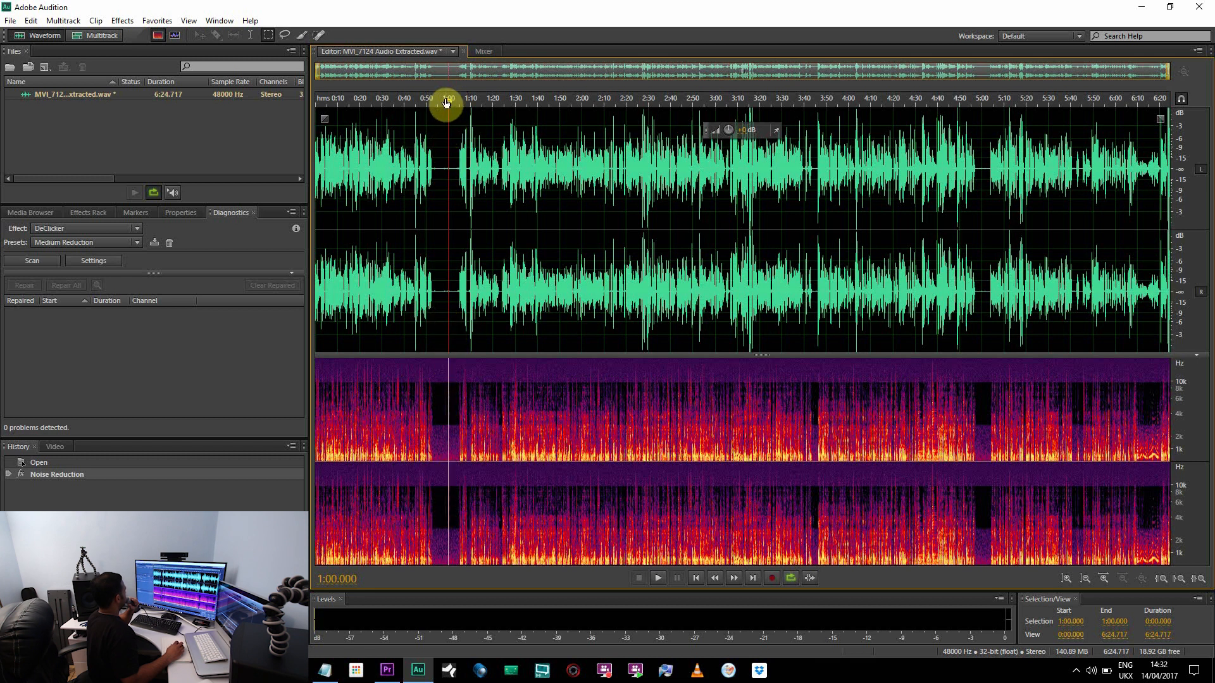
{"action": "mouse_move", "coordinate": [447, 103]}
{"action": "left_mouse_down"}
{"action": "mouse_move", "coordinate": [429, 103]}
{"action": "mouse_move", "coordinate": [434, 113]}
{"action": "left_mouse_up"}
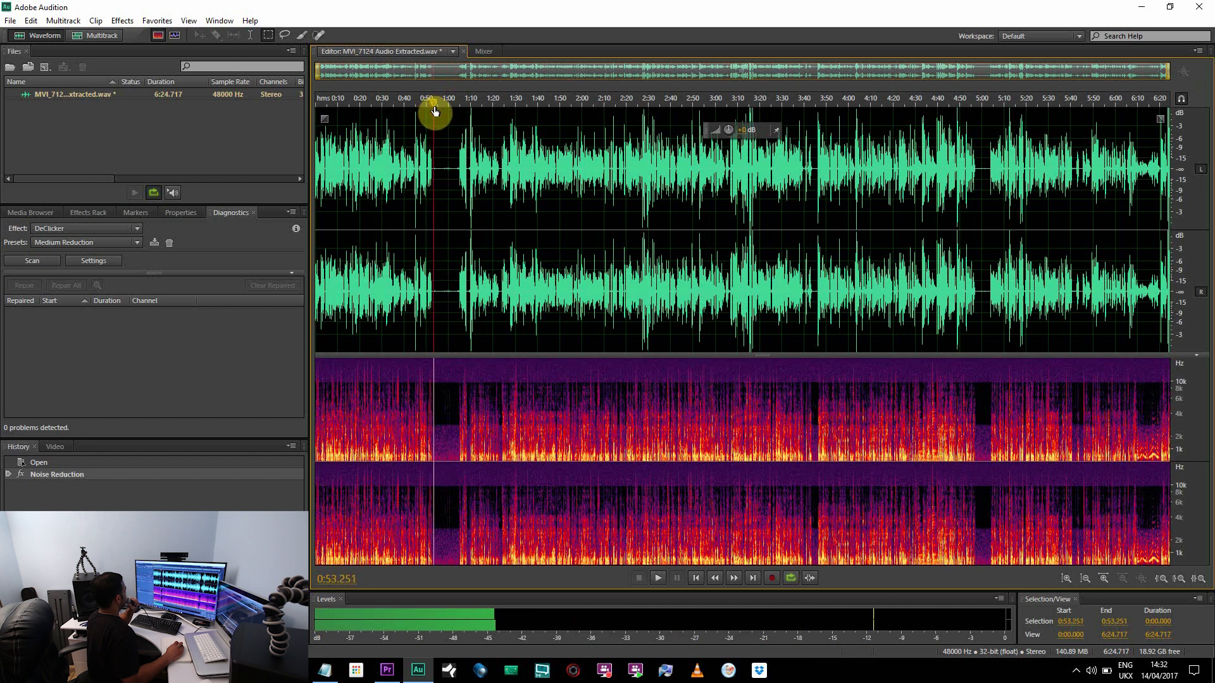
{"action": "left_click", "coordinate": [658, 580]}
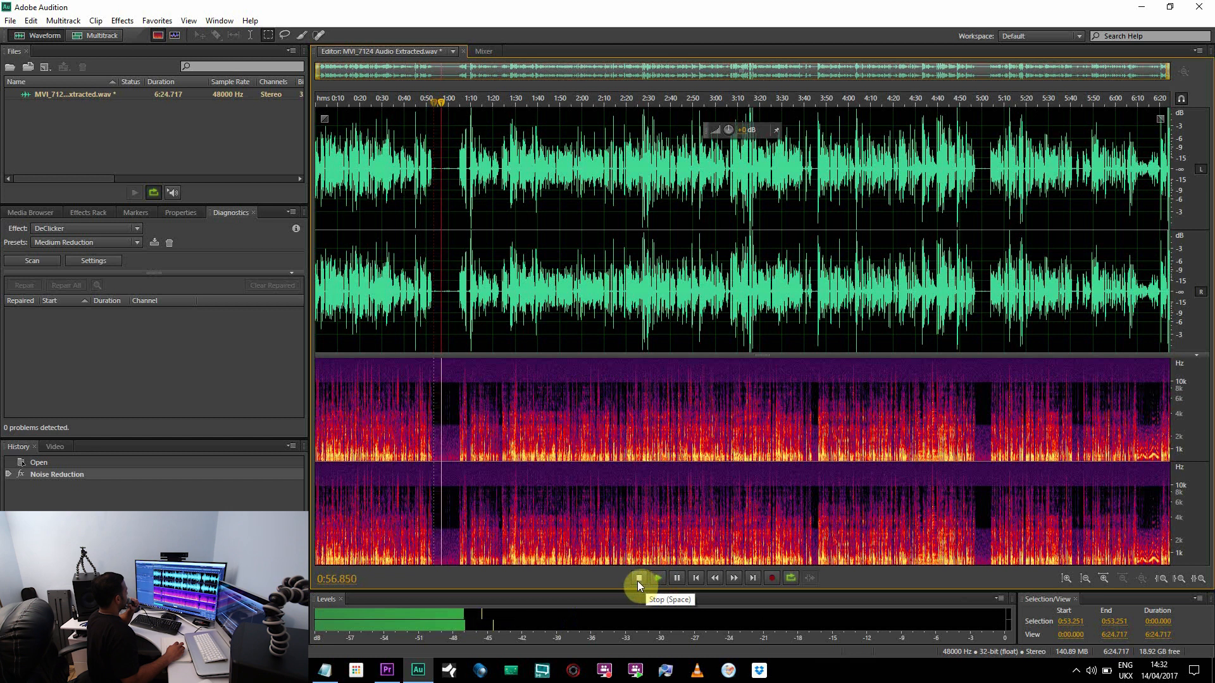
{"action": "left_click", "coordinate": [638, 579]}
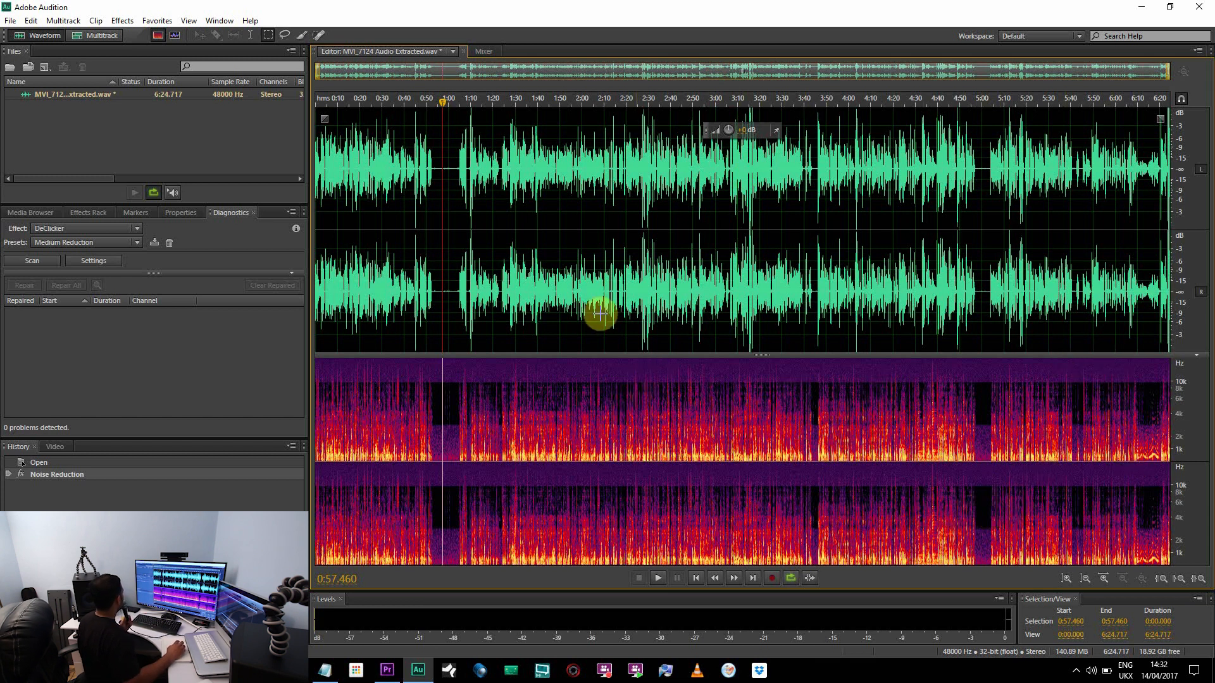
Scan the audio with the DeClicker diagnostics at the Medium Reduction preset and repair all detected problems
{"action": "left_click", "coordinate": [93, 244]}
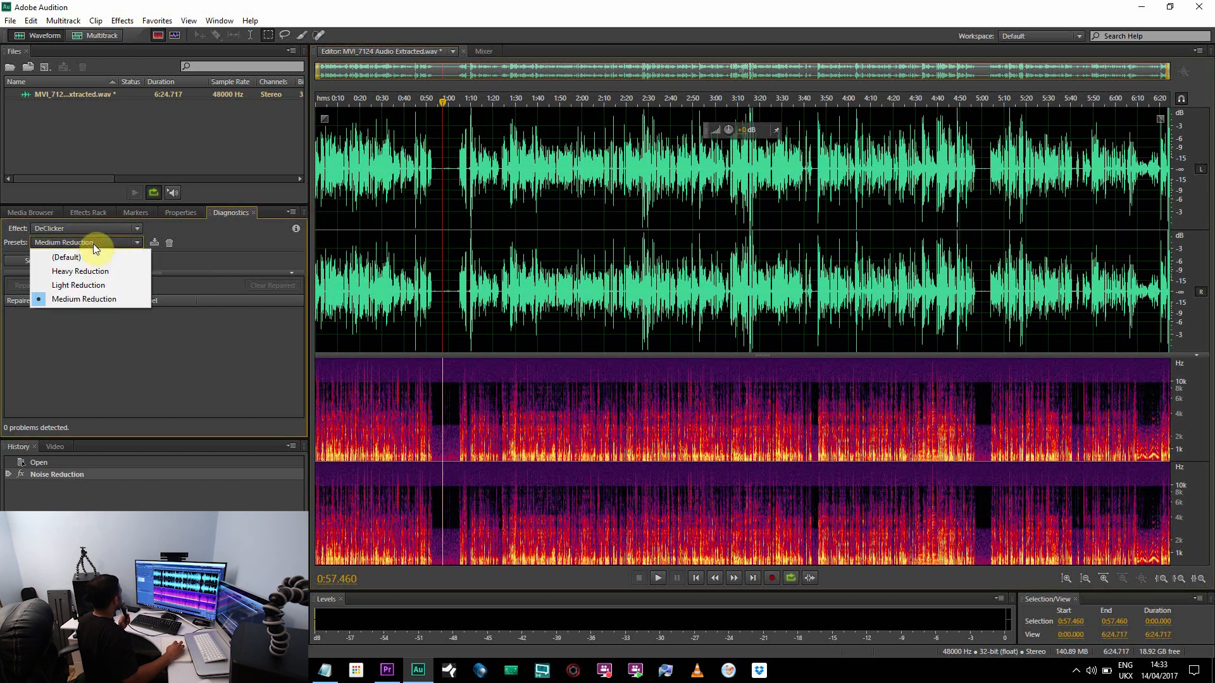
{"action": "left_click", "coordinate": [84, 300]}
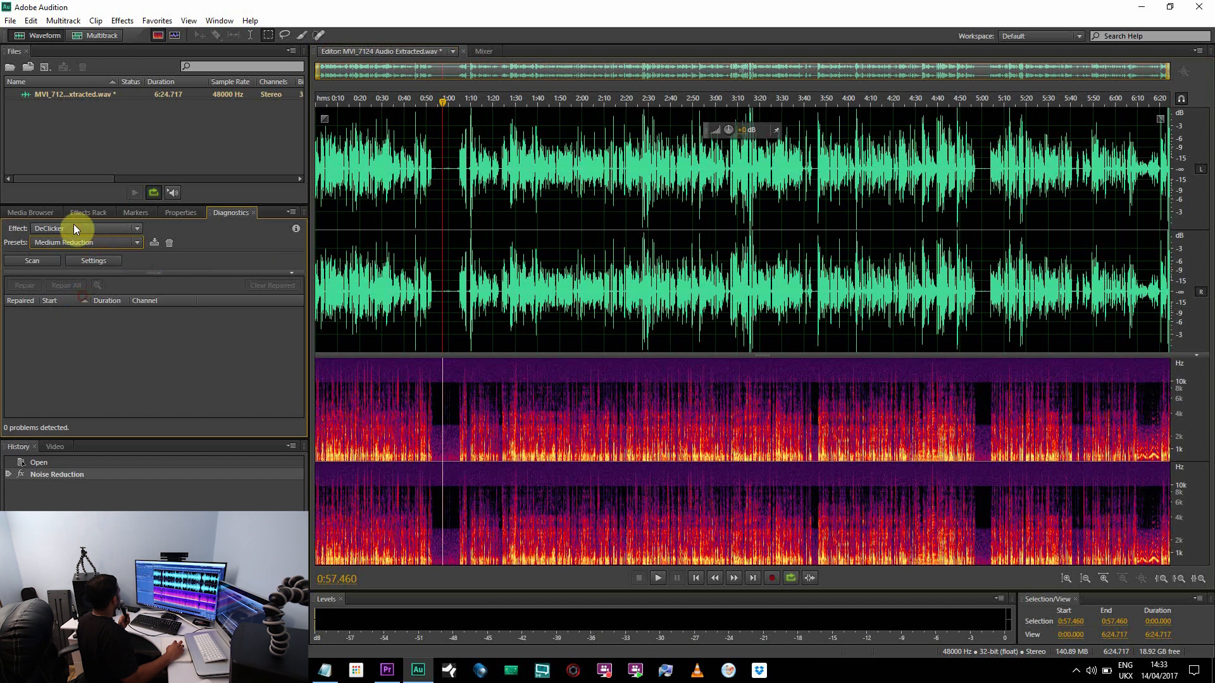
{"action": "left_click", "coordinate": [37, 261]}
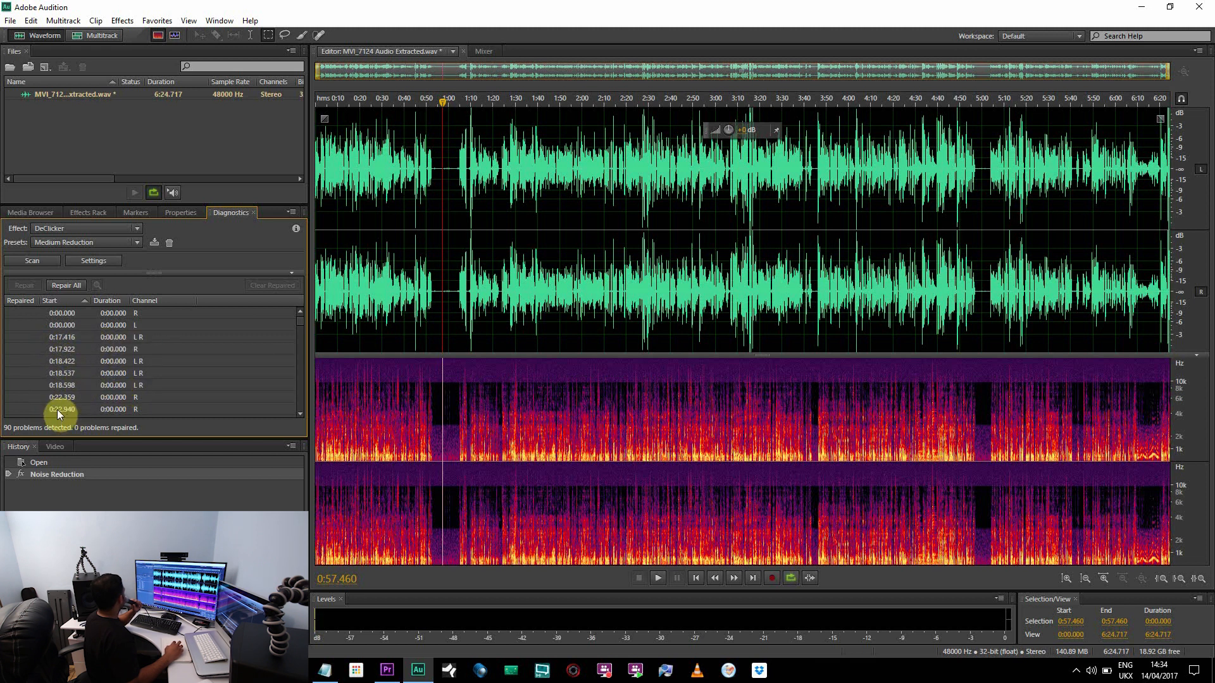
{"action": "mouse_move", "coordinate": [302, 325]}
{"action": "left_mouse_down"}
{"action": "mouse_move", "coordinate": [302, 392]}
{"action": "mouse_move", "coordinate": [300, 311]}
{"action": "left_mouse_up"}
{"action": "left_click", "coordinate": [66, 286]}
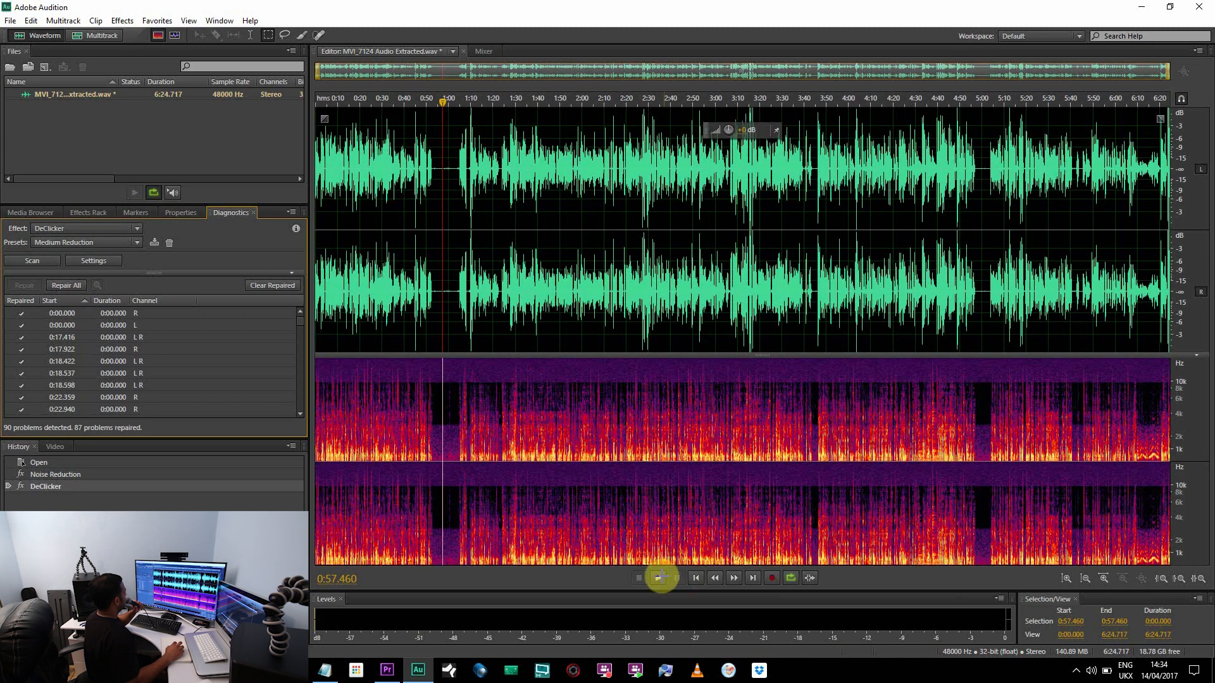
Play the repaired audio from about 0:38 to check the speech
{"action": "left_click", "coordinate": [401, 101]}
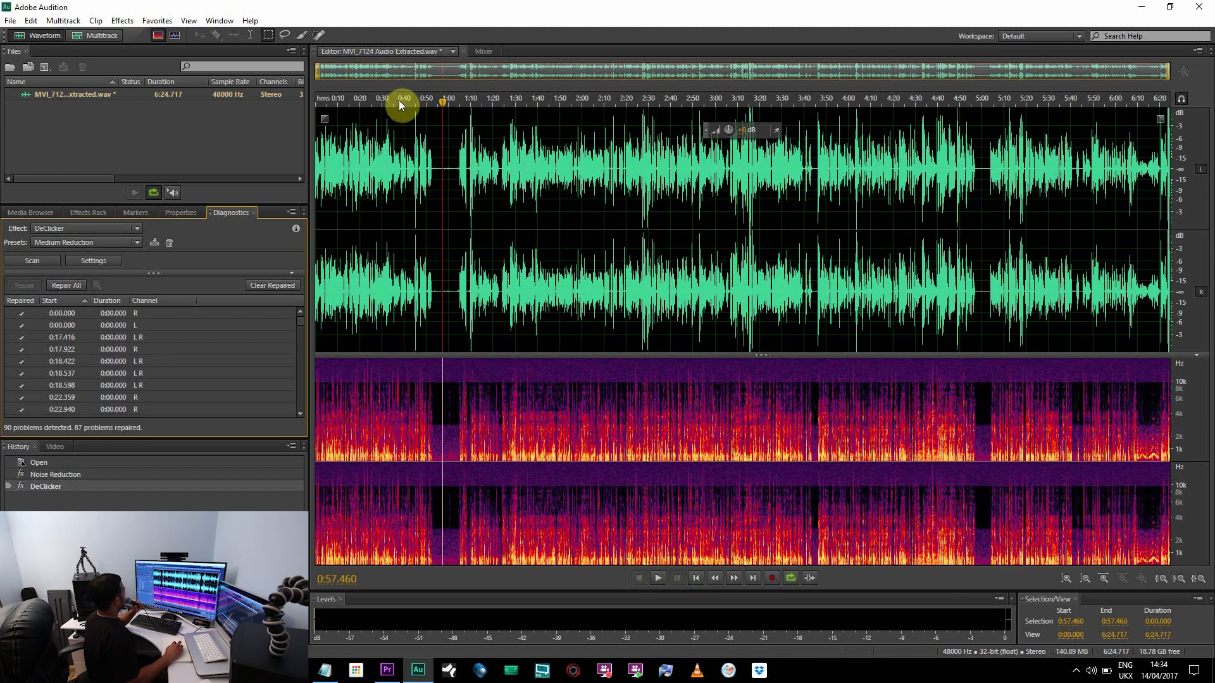
{"action": "left_click", "coordinate": [655, 581]}
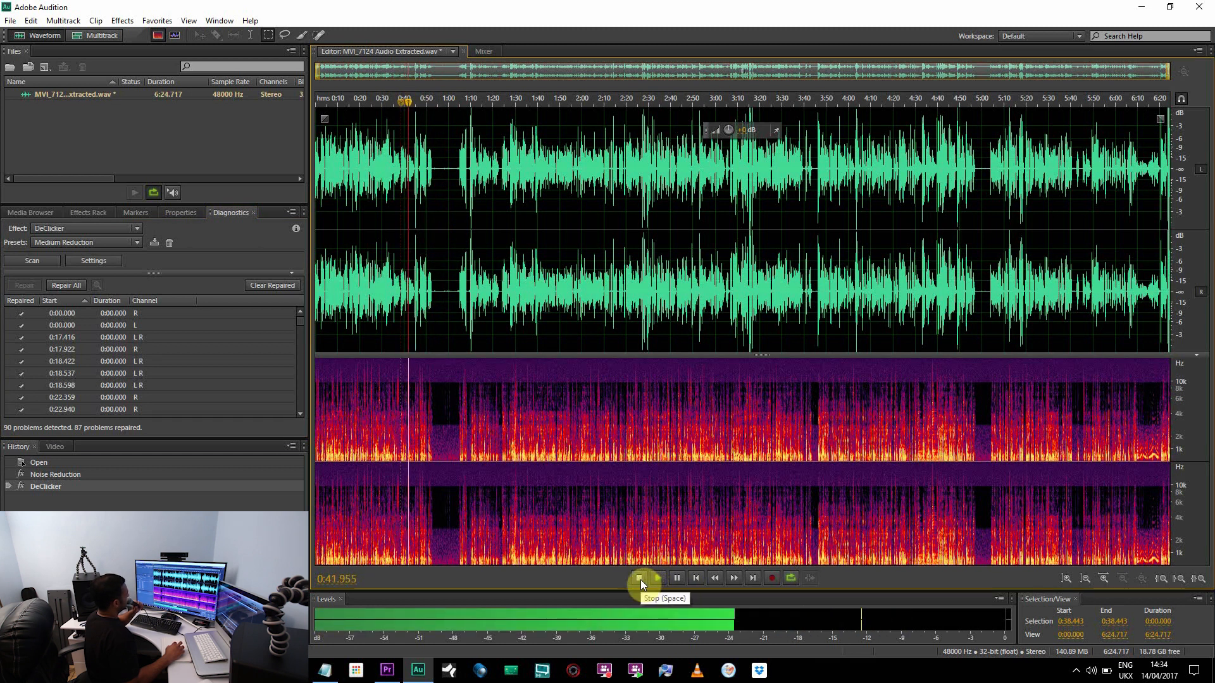
{"action": "left_click", "coordinate": [640, 580]}
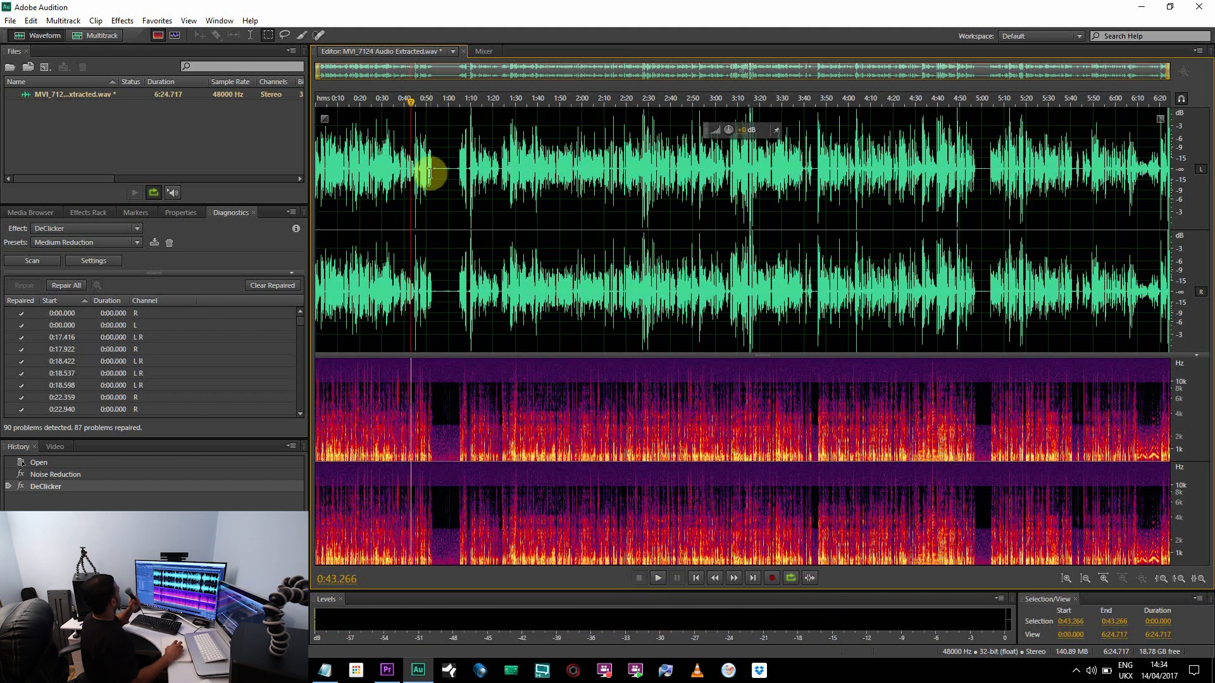
View the Graphic Equalizer (30 Bands) effect settings and close them without applying
{"action": "left_click", "coordinate": [123, 22]}
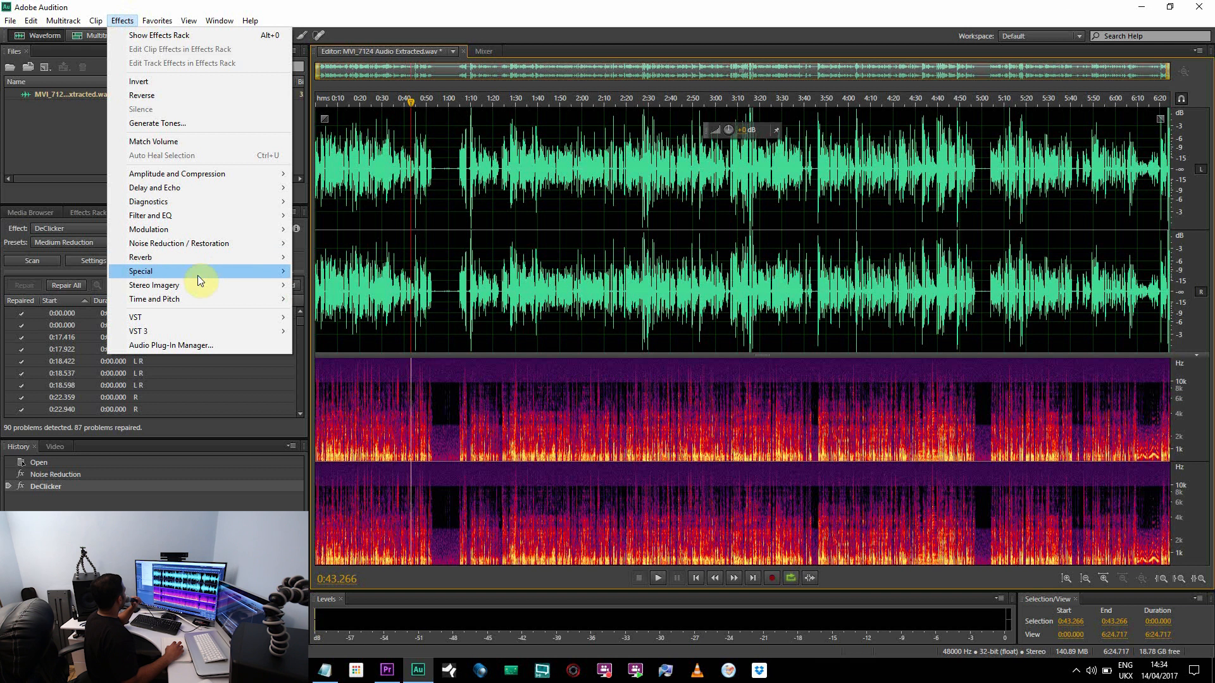
{"action": "mouse_move", "coordinate": [199, 272]}
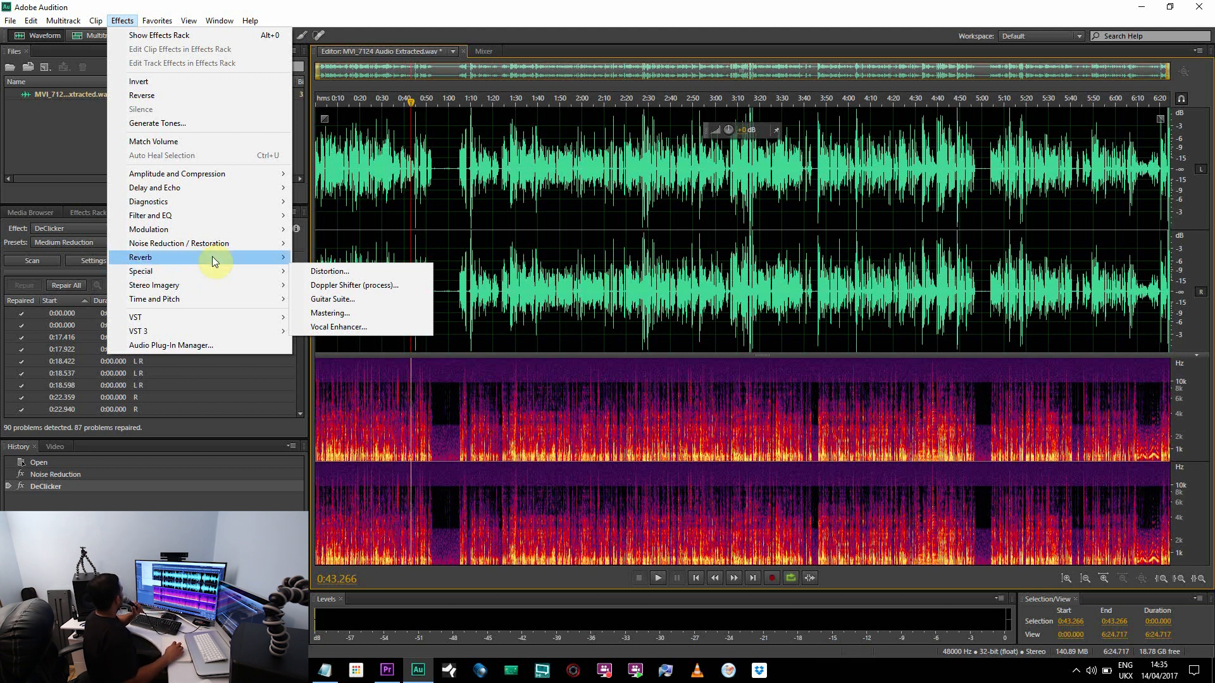
{"action": "mouse_move", "coordinate": [226, 215]}
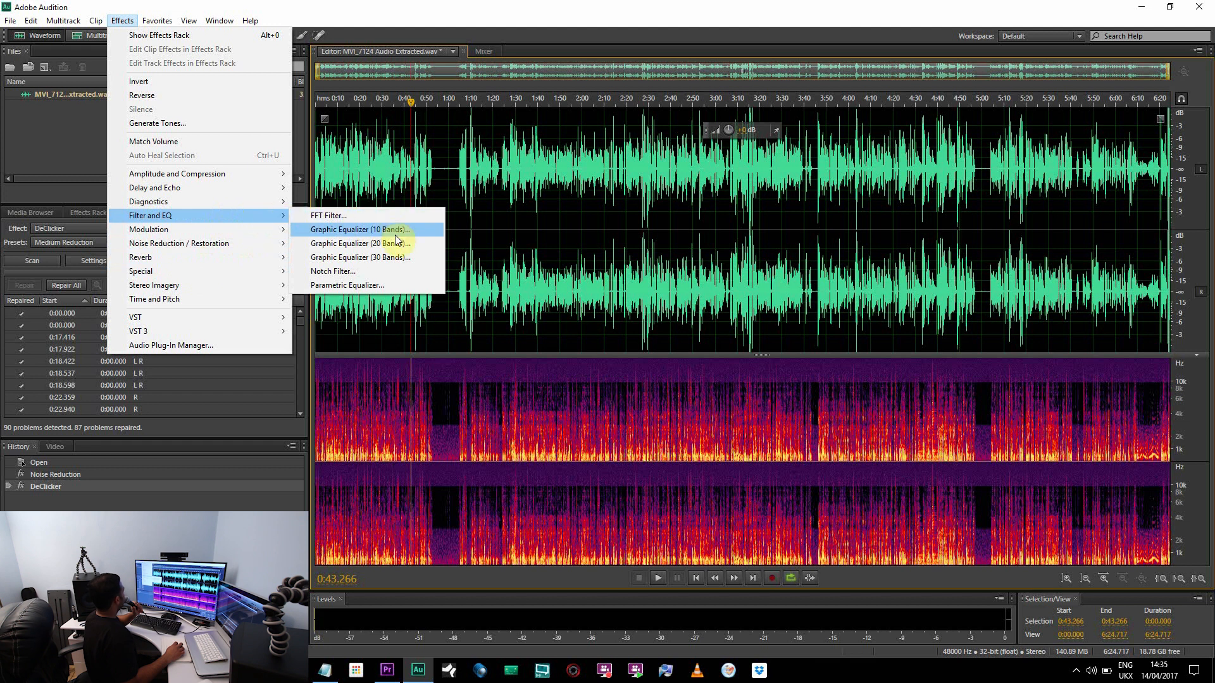
{"action": "left_click", "coordinate": [377, 262]}
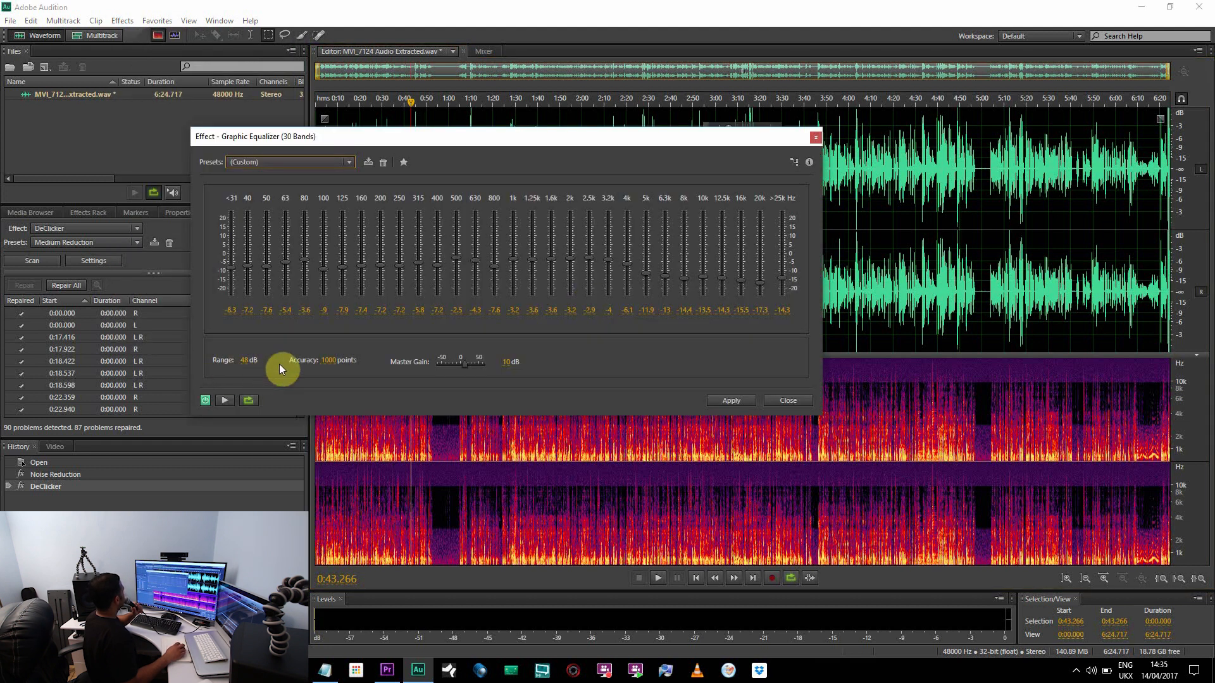
{"action": "left_click", "coordinate": [815, 137]}
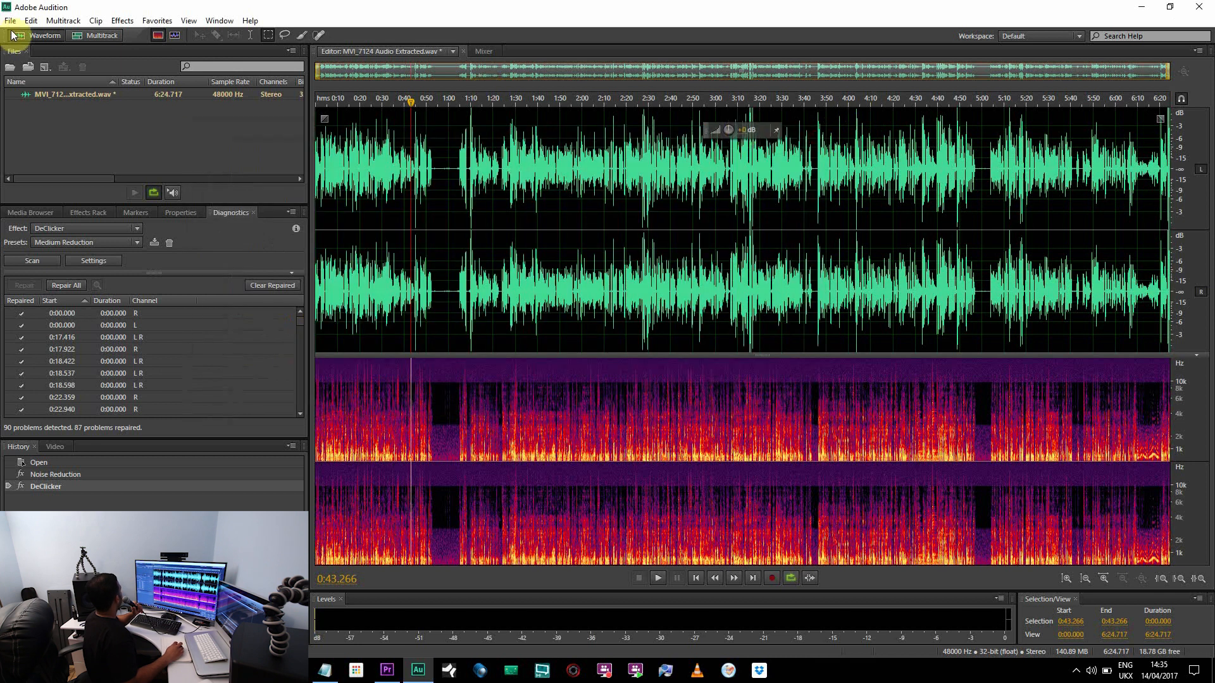
View the Parametric Equalizer effect's curve and band settings and close them without applying
{"action": "left_click", "coordinate": [117, 20]}
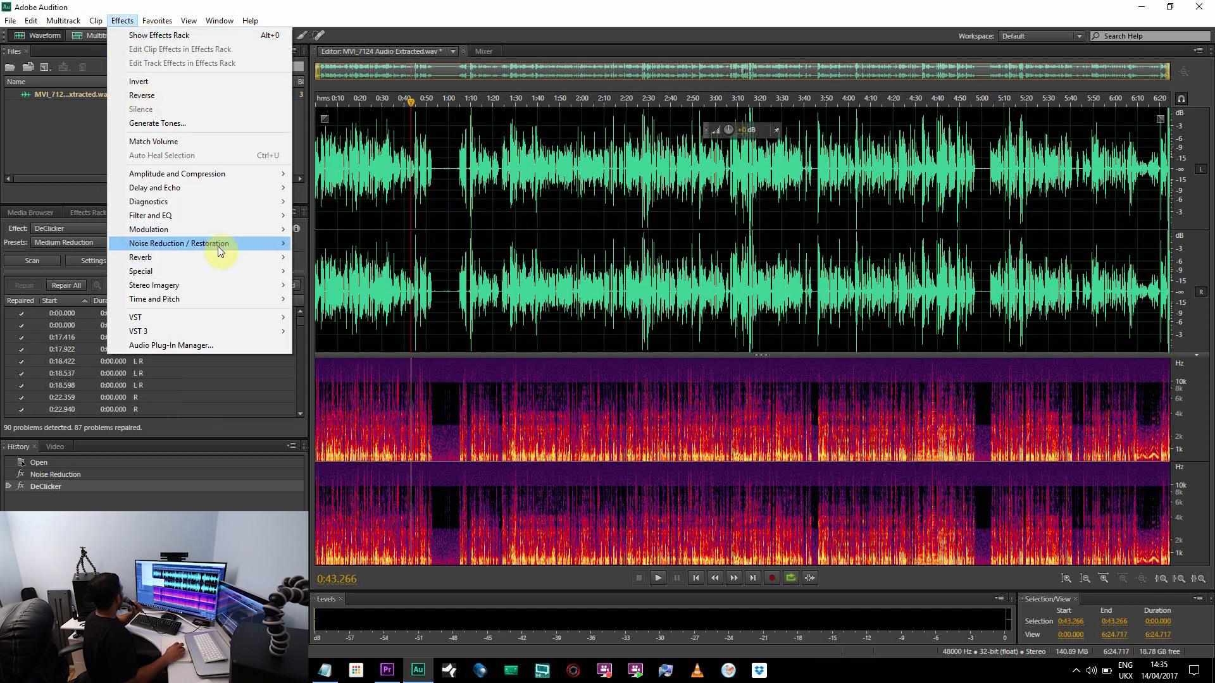
{"action": "mouse_move", "coordinate": [227, 215]}
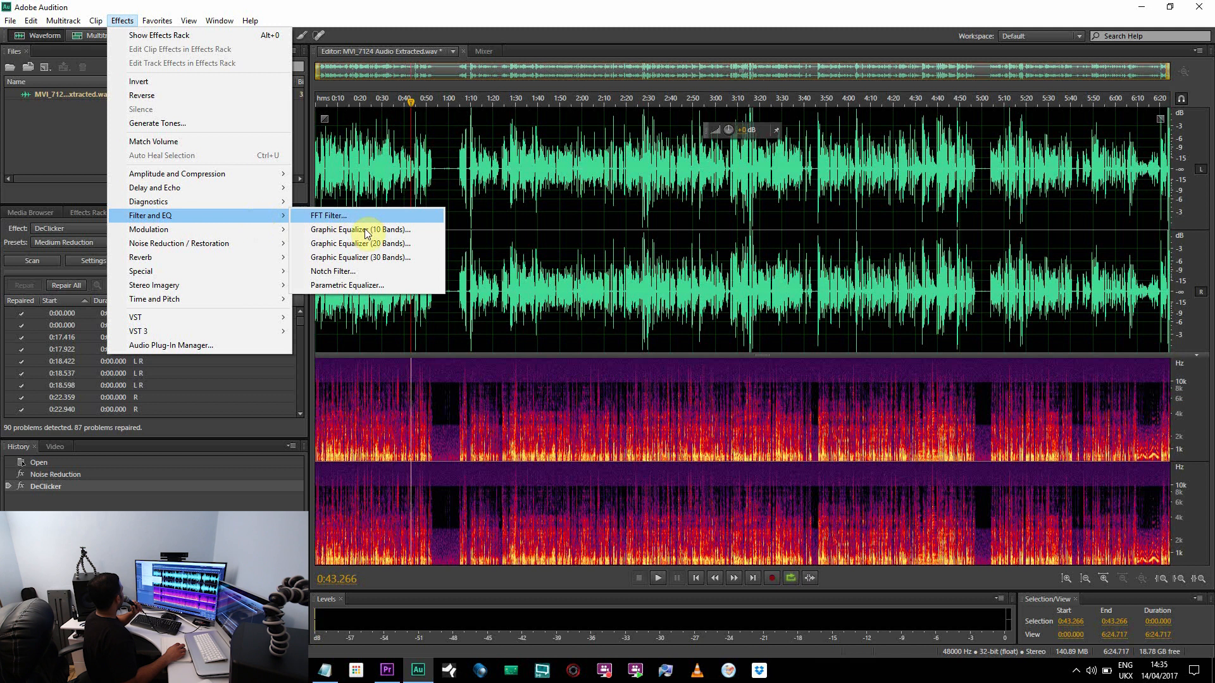
{"action": "left_click", "coordinate": [362, 284]}
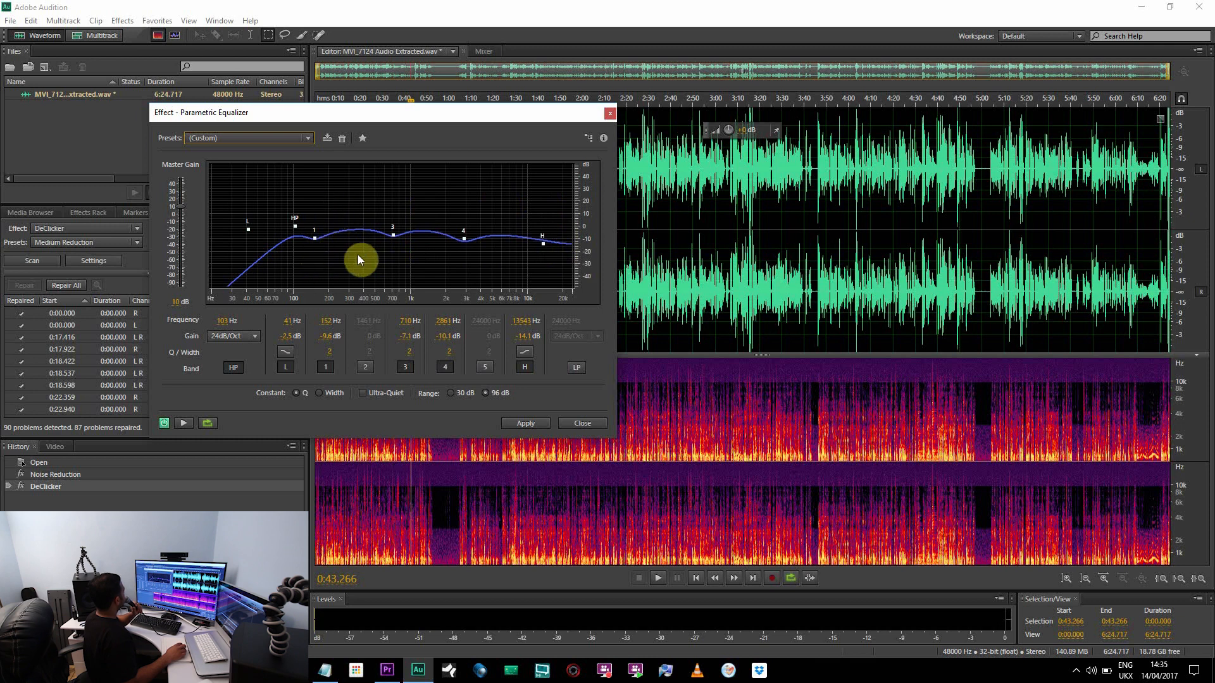
{"action": "left_click", "coordinate": [607, 115]}
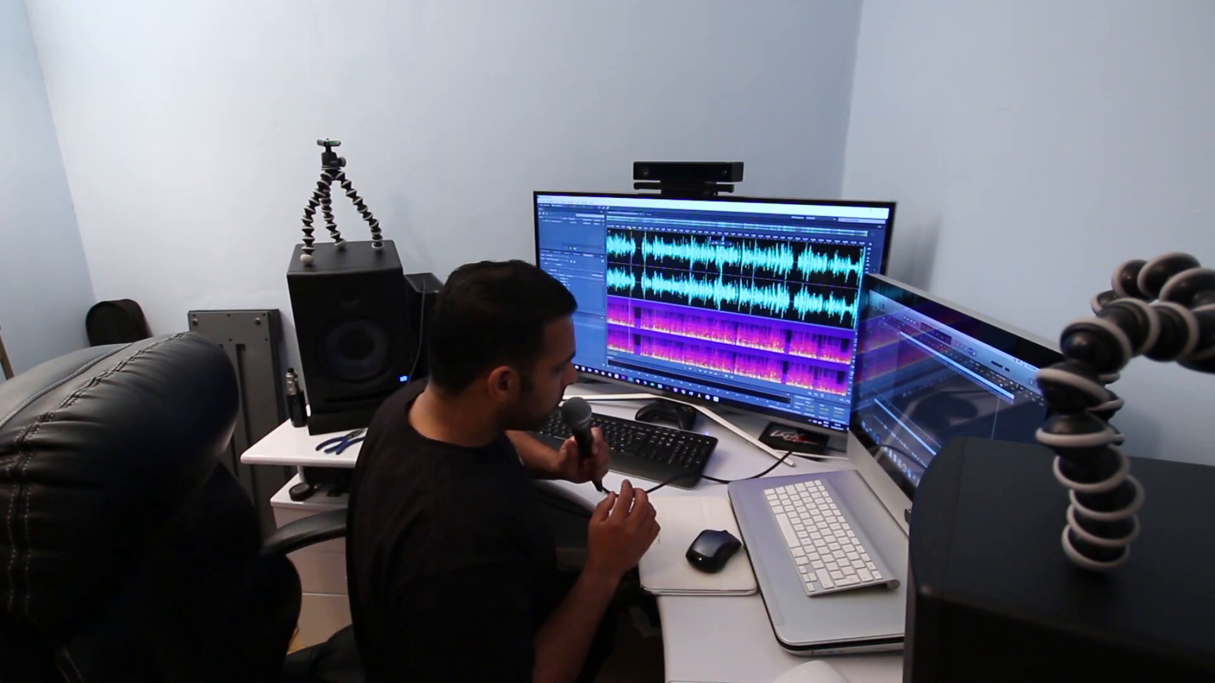